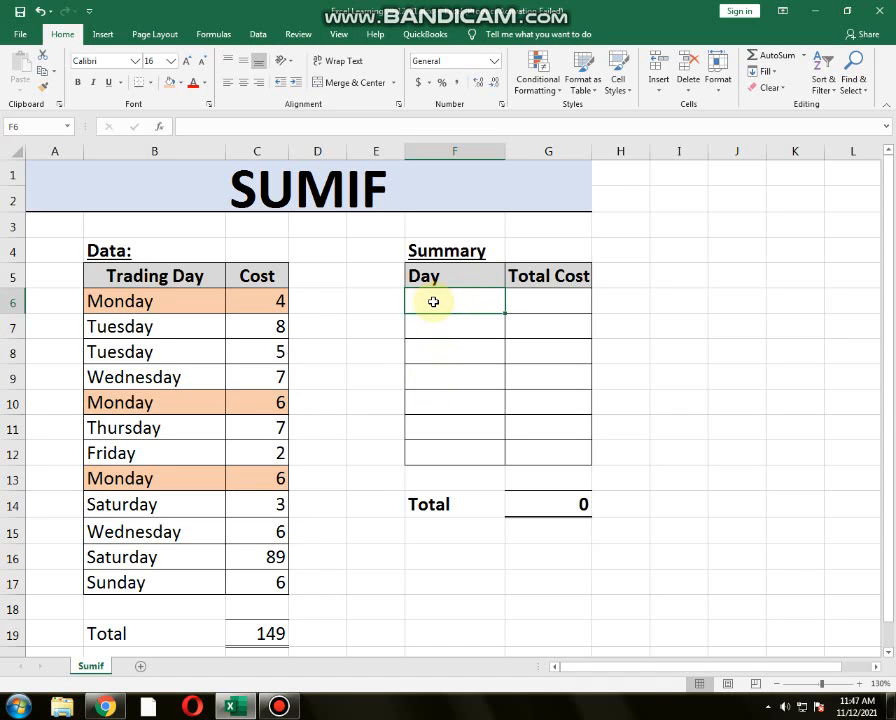
Step: Enter Monday in F6 of the summary table and fill the weekday series down through Sunday in F12
text(mON)
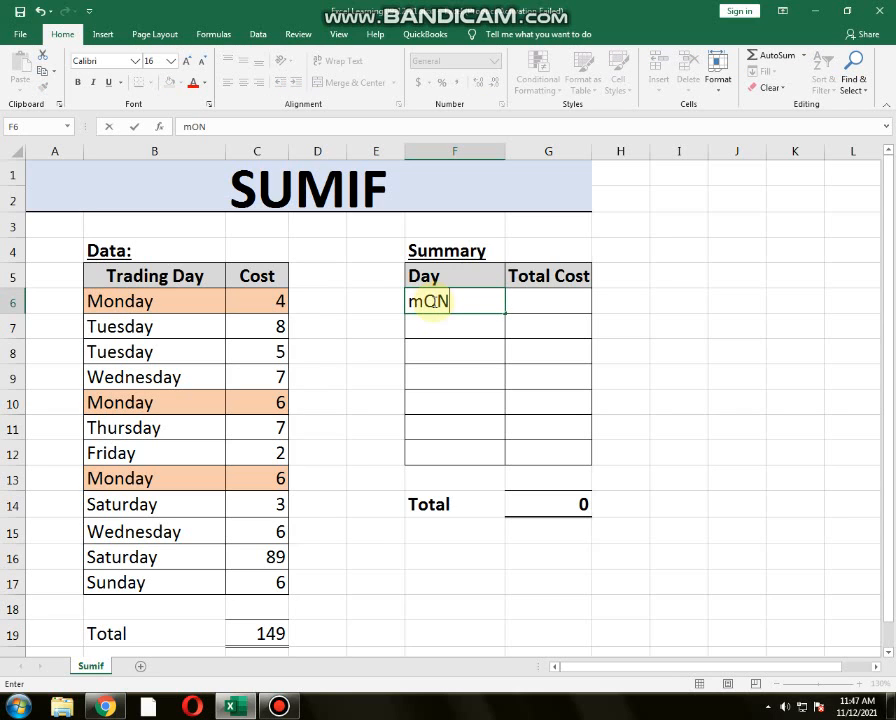
key(BackSpace)
key(BackSpace)
key(BackSpace)
text(Monday)
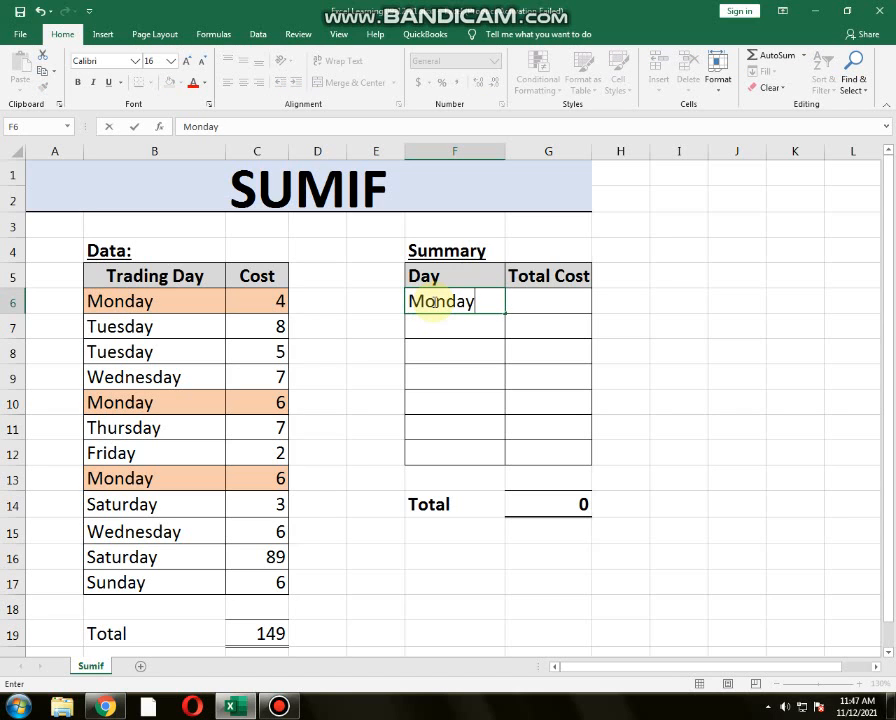
key(Return)
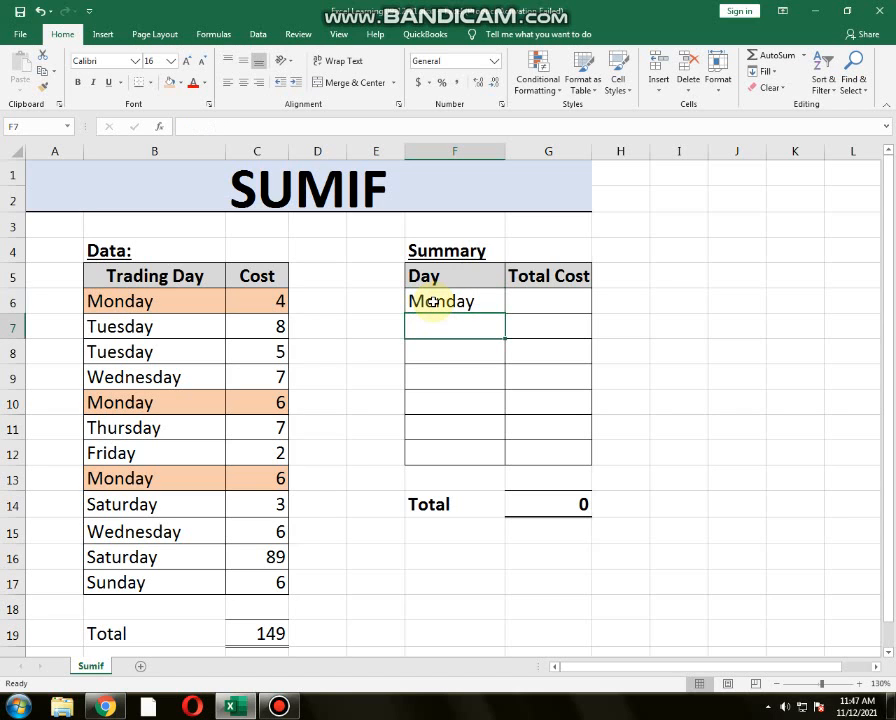
click(432, 302)
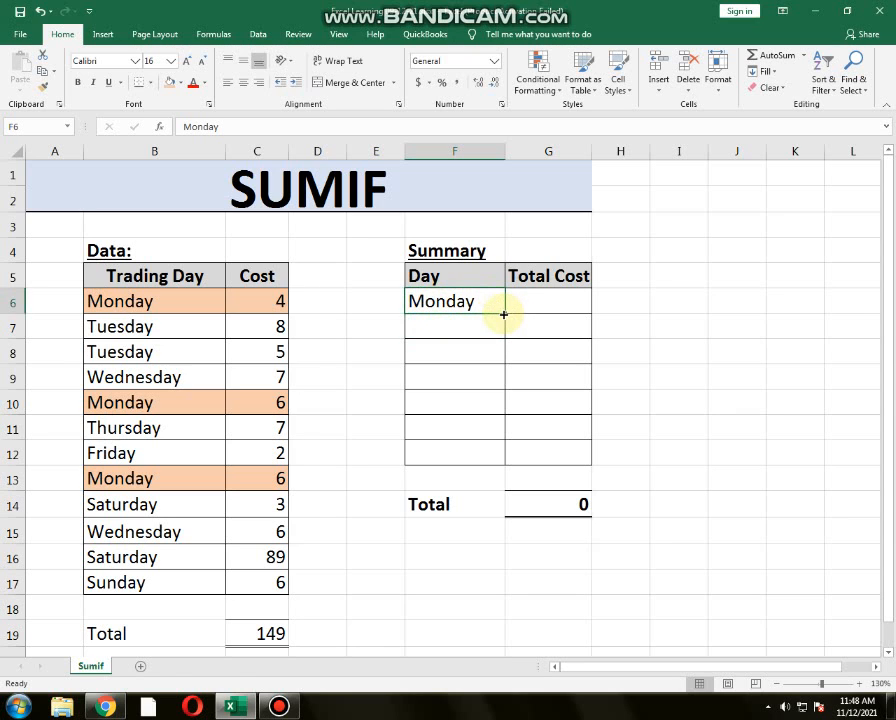
drag(504, 314, 493, 456)
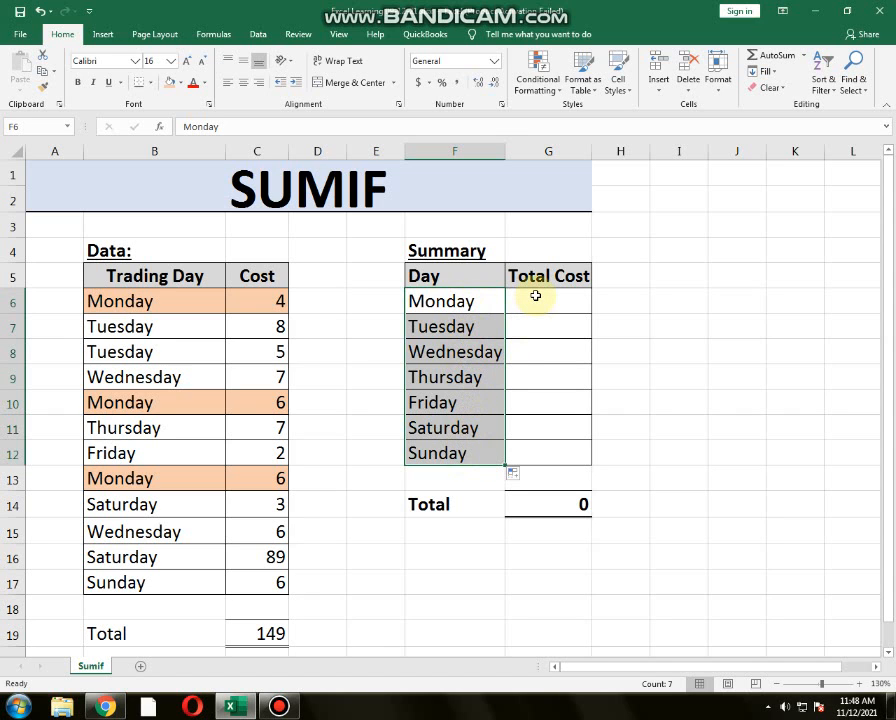
click(452, 396)
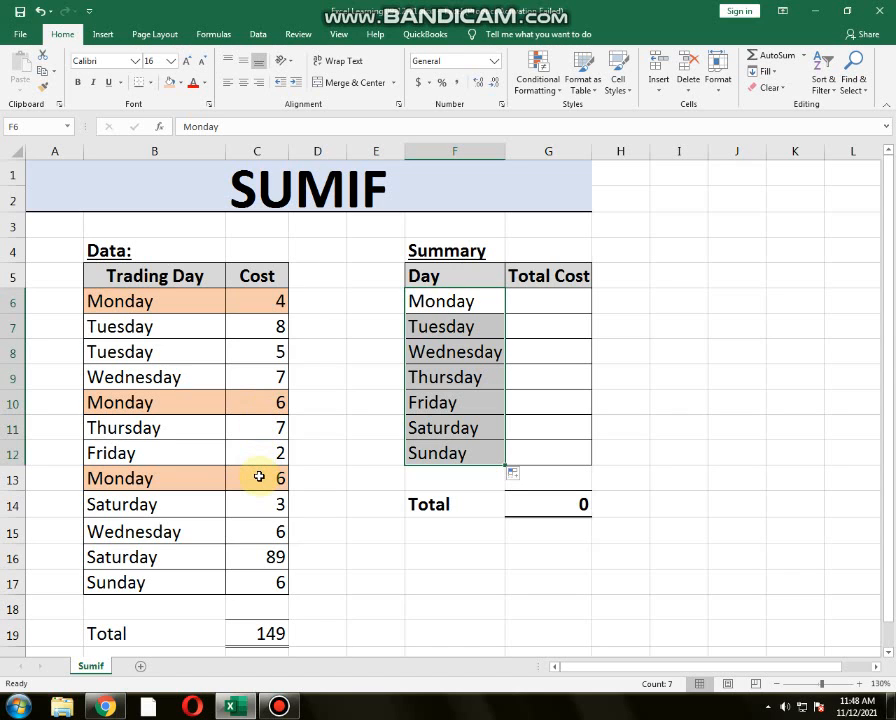
Step: Enter =SUMIF($B$6:$B$17,F6,$C$6:$C$17) in G6 to total Monday's cost
click(550, 300)
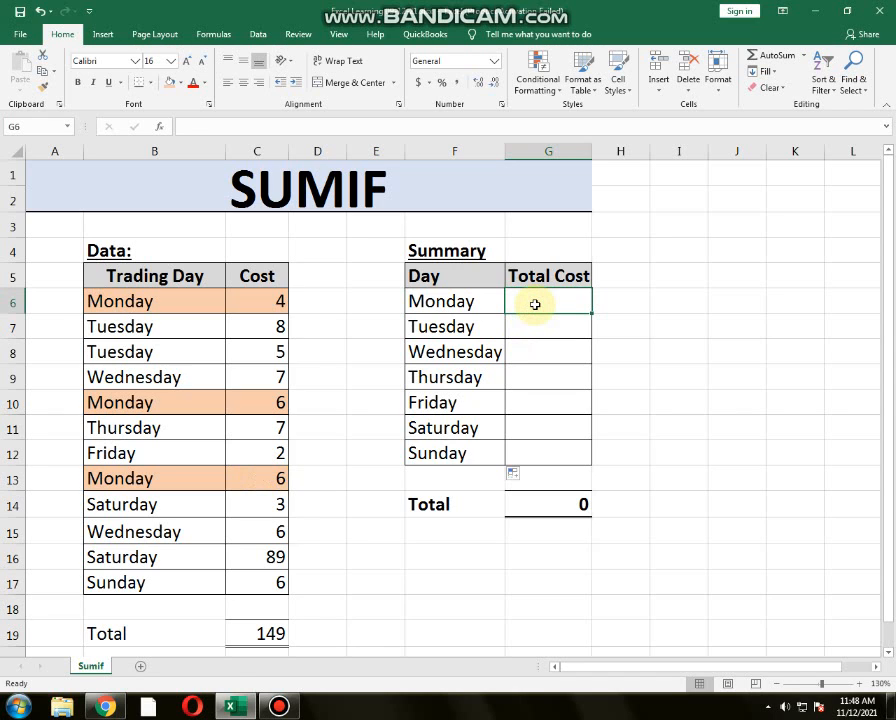
text(=sumif)
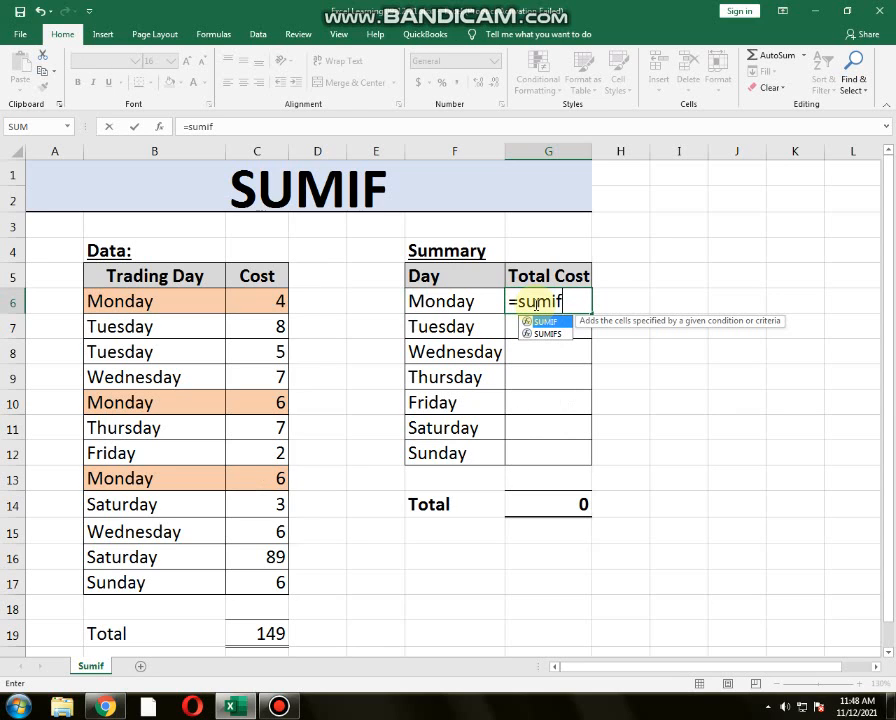
text(()
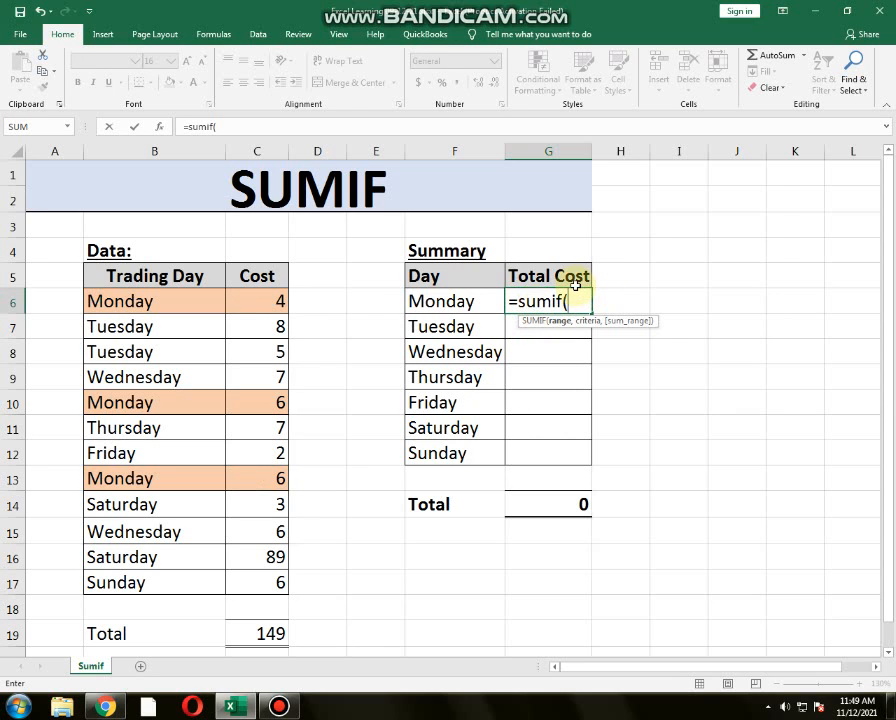
drag(198, 300, 195, 582)
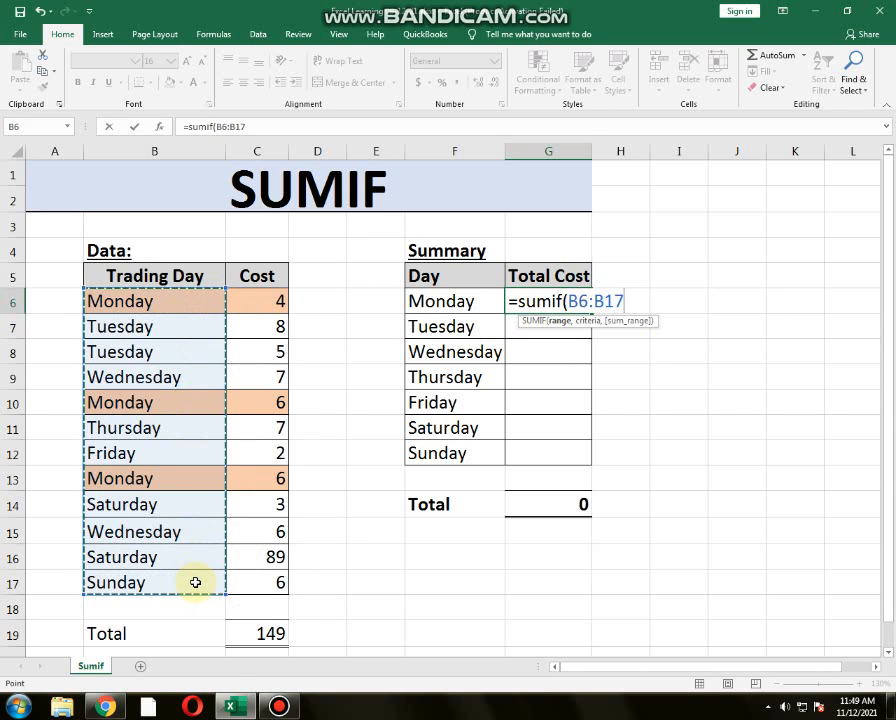
key(F4)
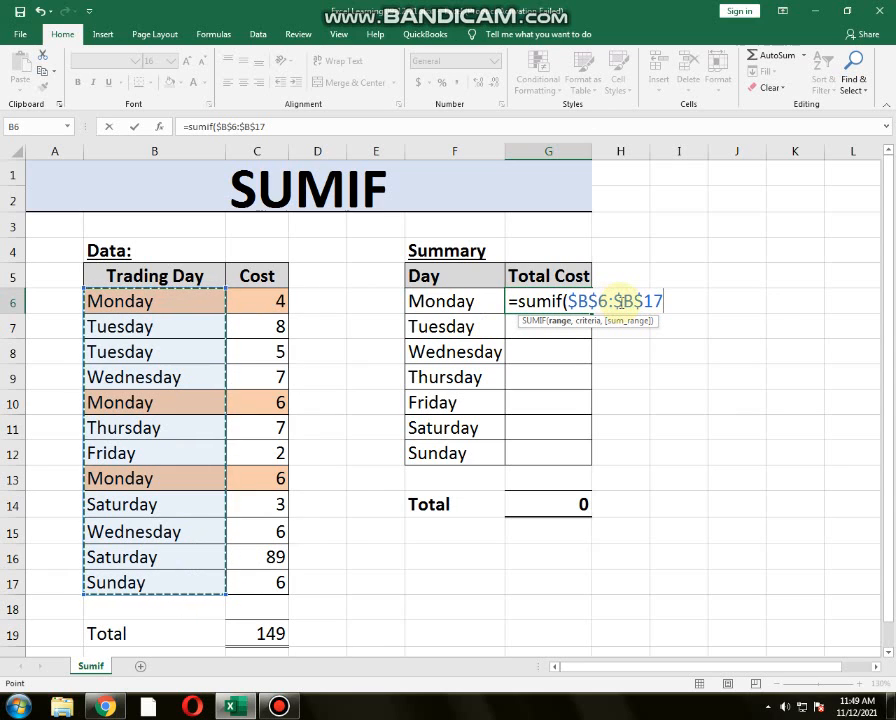
text(,)
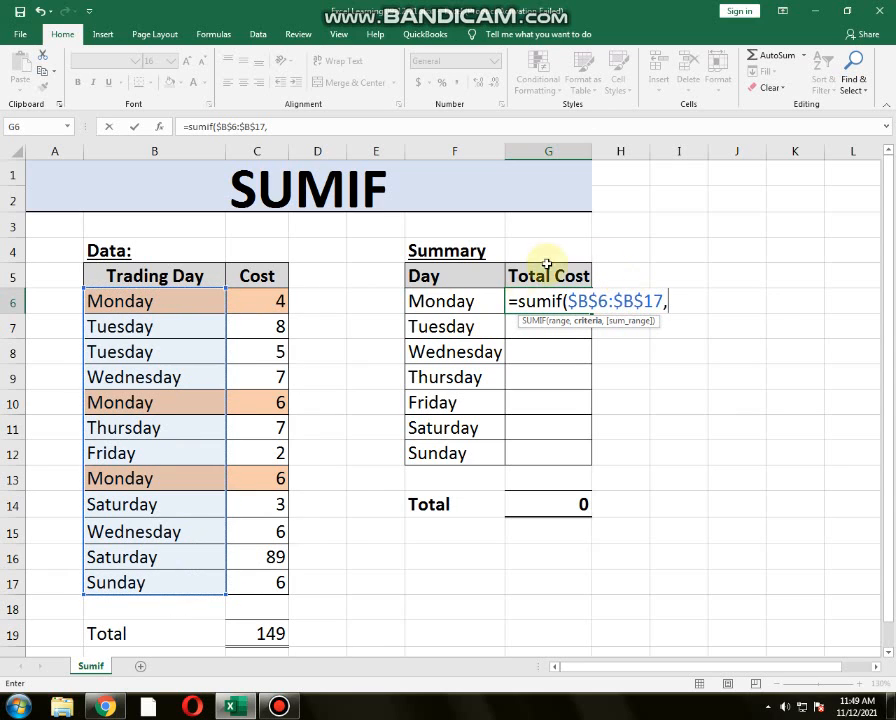
click(462, 298)
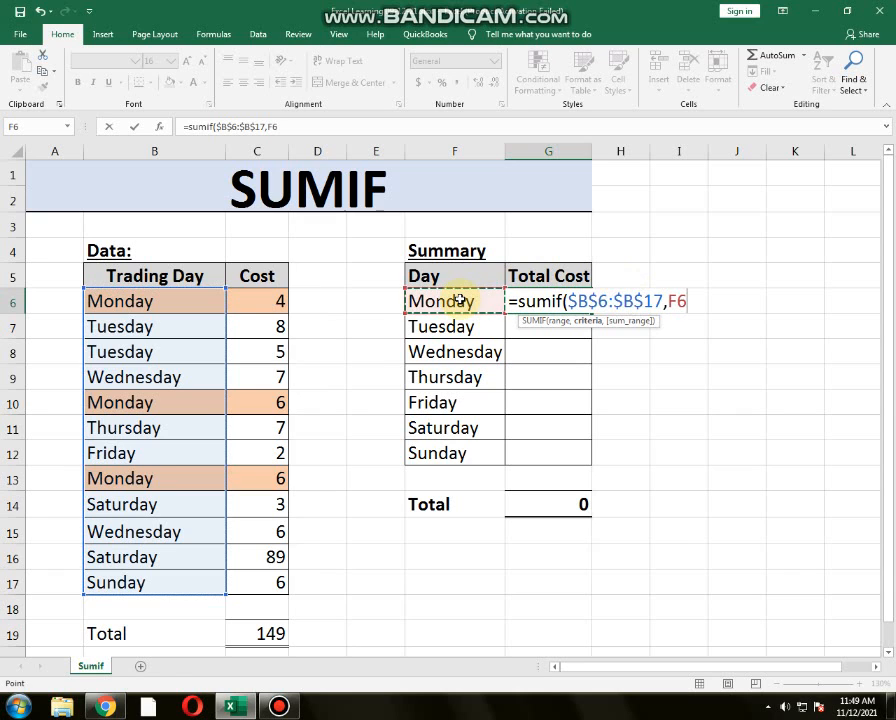
text(,)
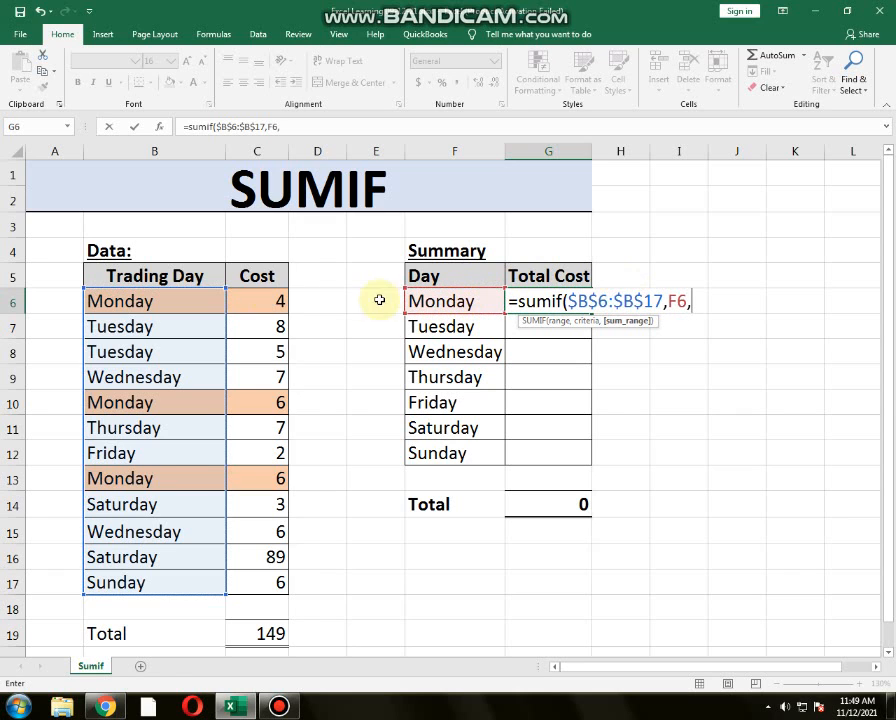
drag(236, 294, 264, 582)
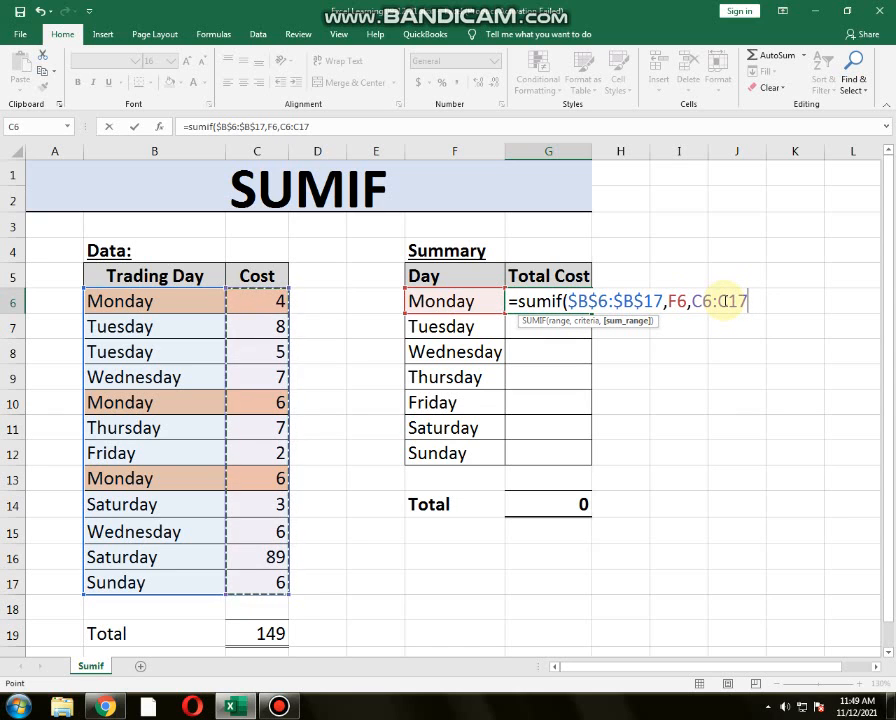
key(F4)
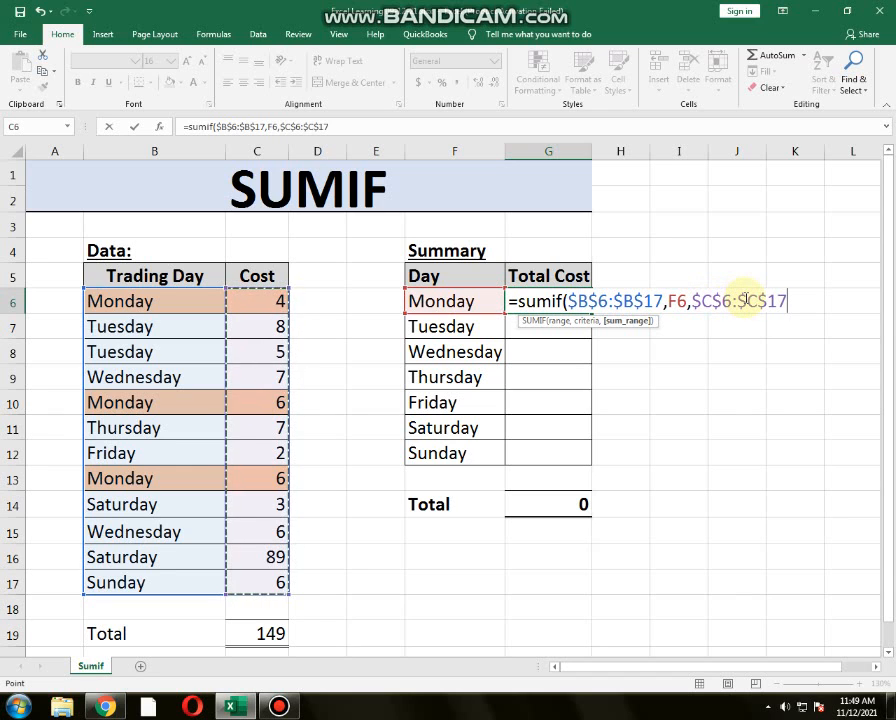
text())
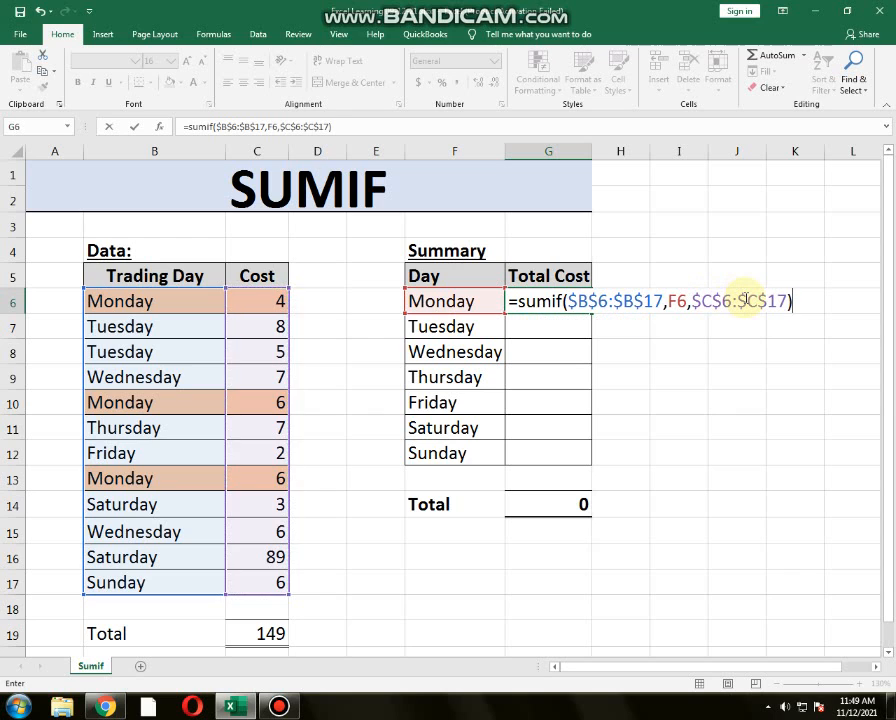
key(Return)
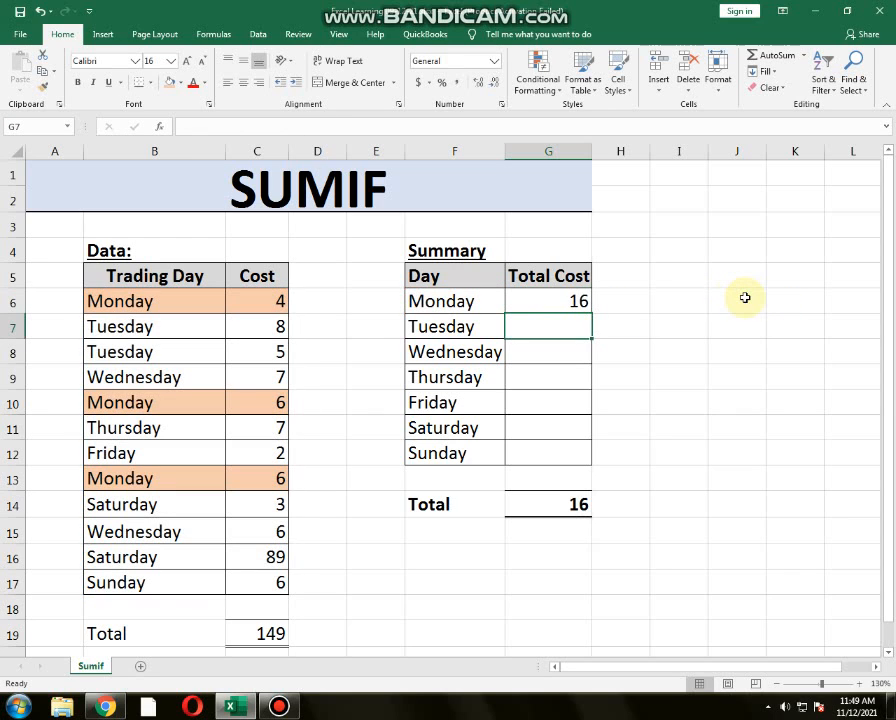
Step: Copy the SUMIF formula from G6 down through G12 for the remaining days
click(563, 303)
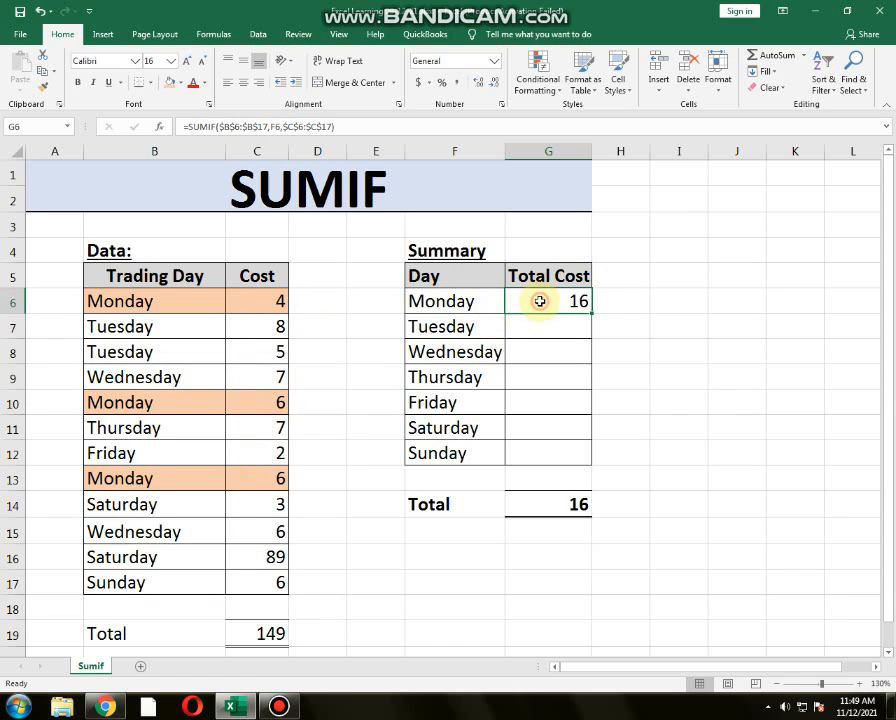
drag(591, 315, 588, 464)
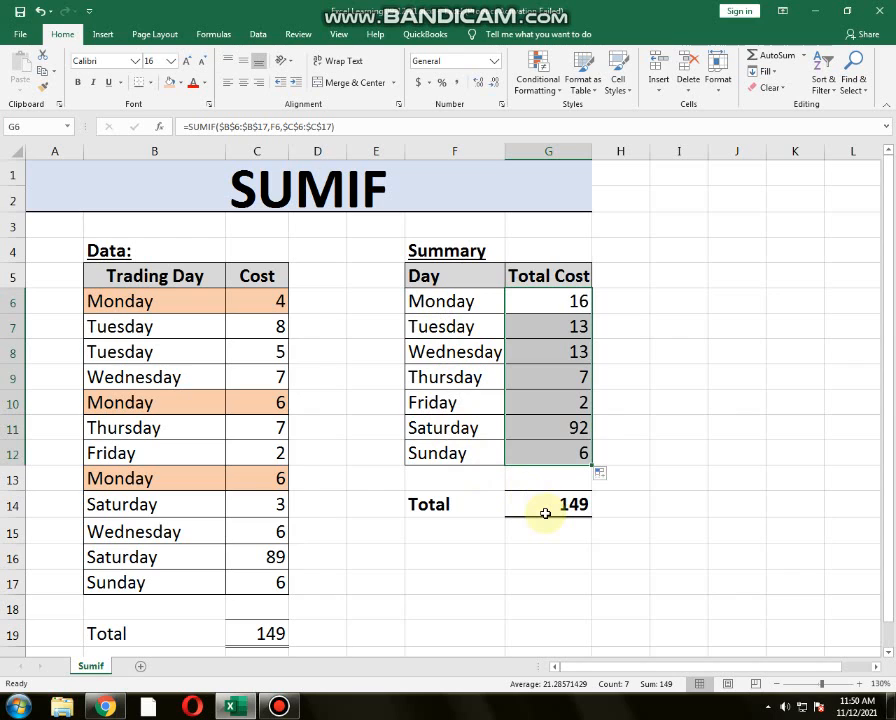
Step: Shade both Tuesday rows in the data table (B7:C8) and Tuesday's total in G7 with the same blue fill
click(474, 328)
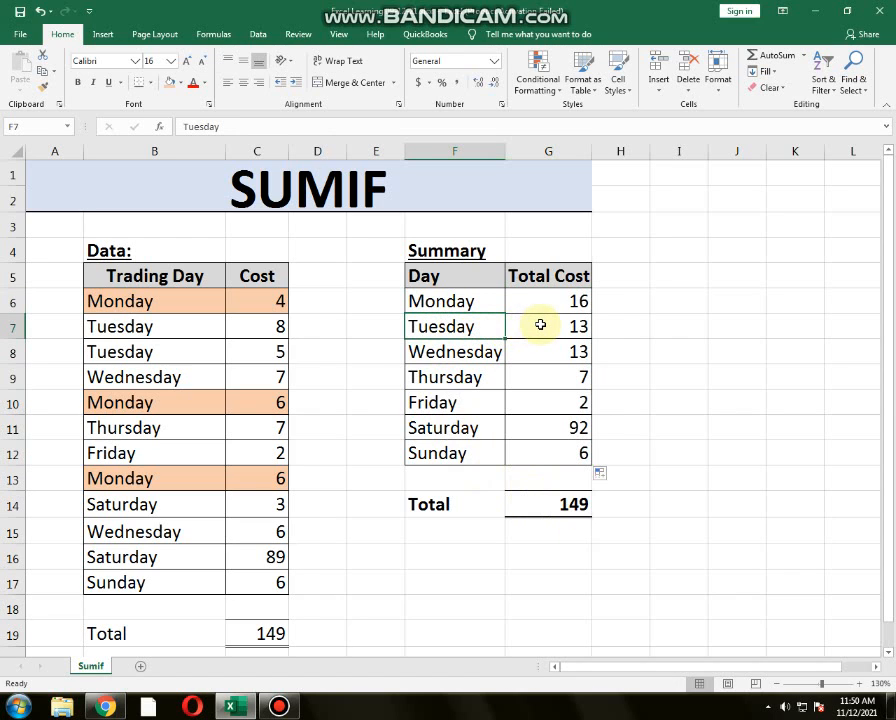
drag(172, 332, 247, 325)
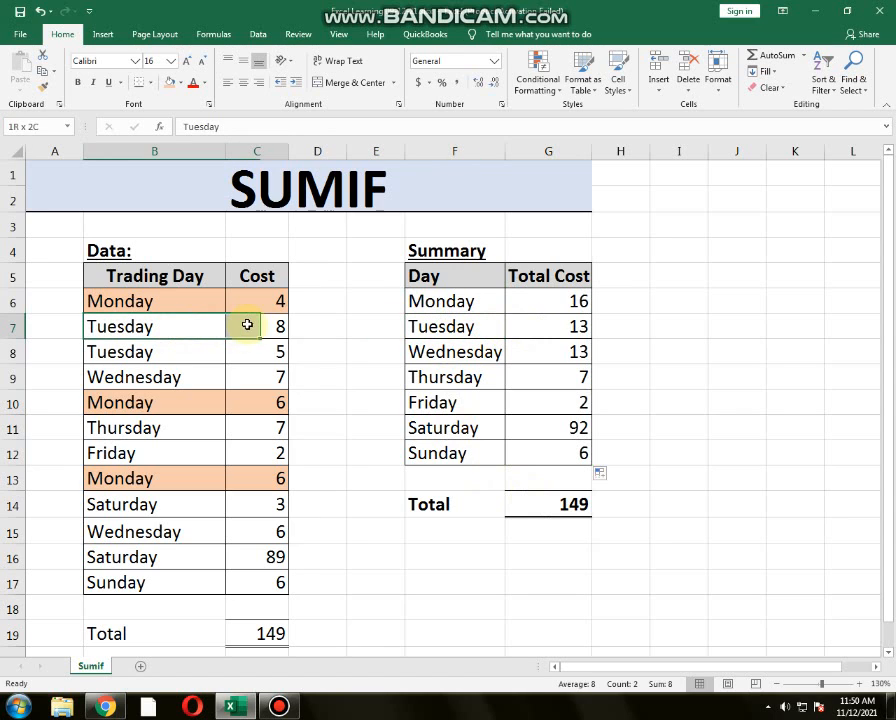
click(181, 82)
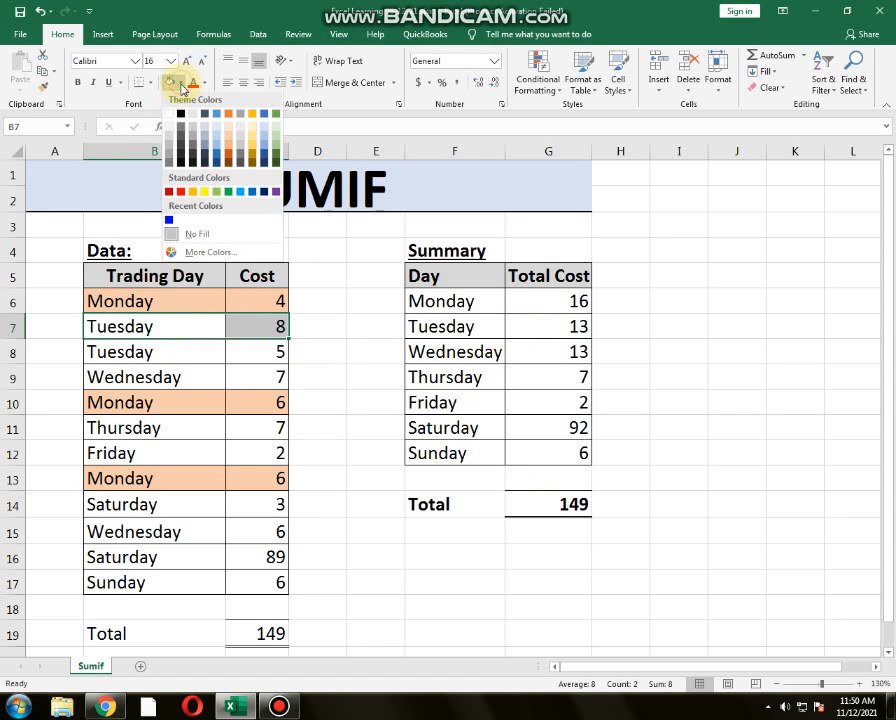
click(263, 150)
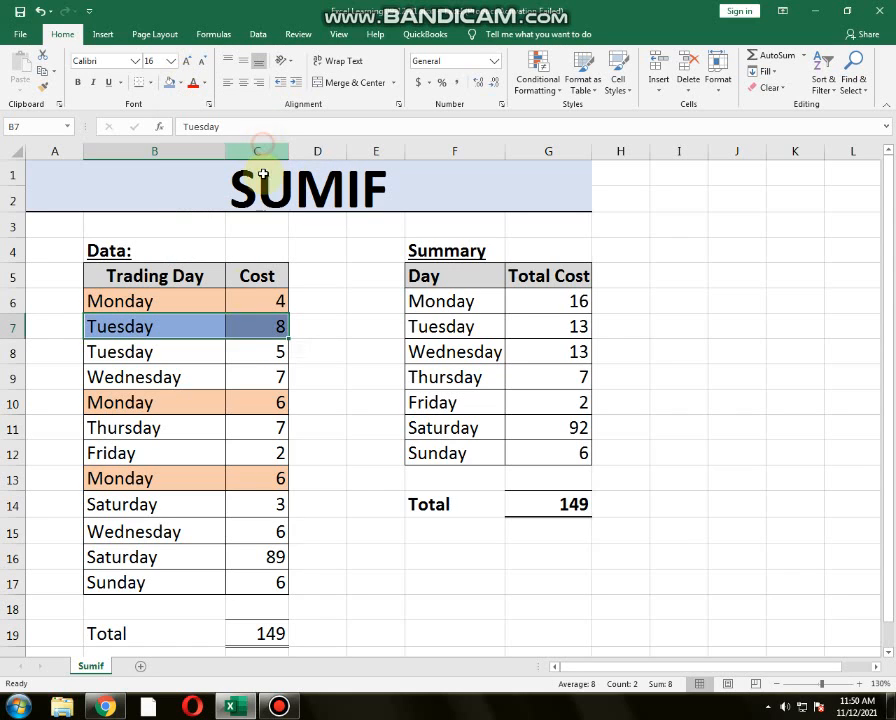
click(180, 351)
drag(180, 351, 242, 350)
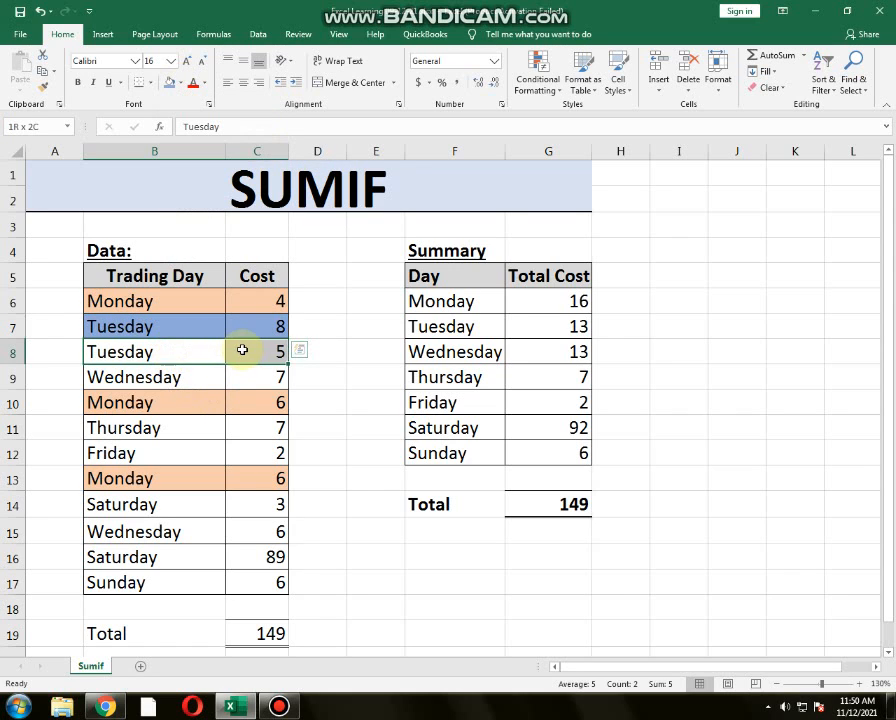
click(170, 84)
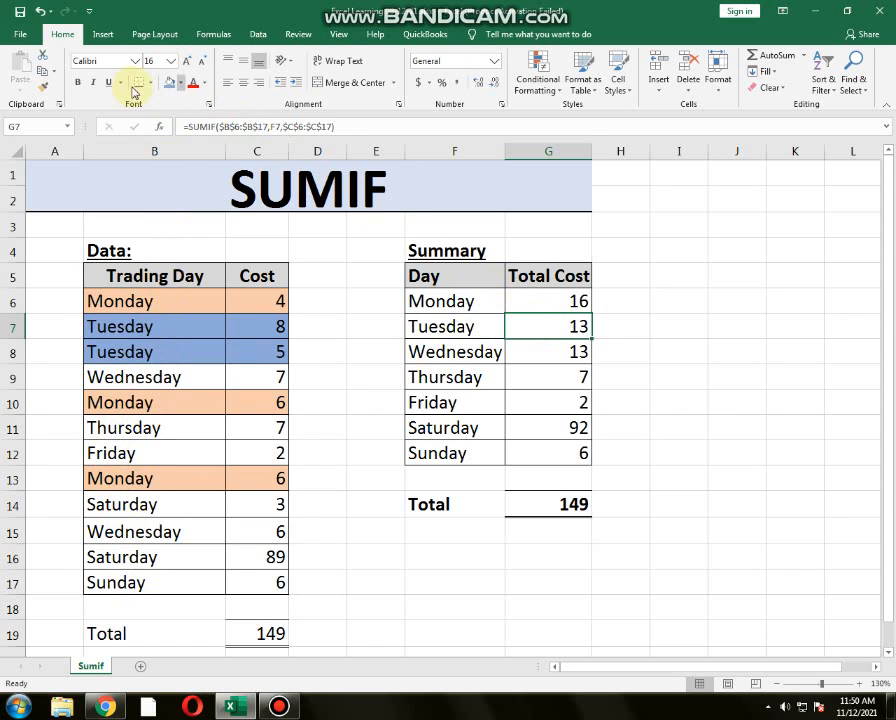
click(170, 83)
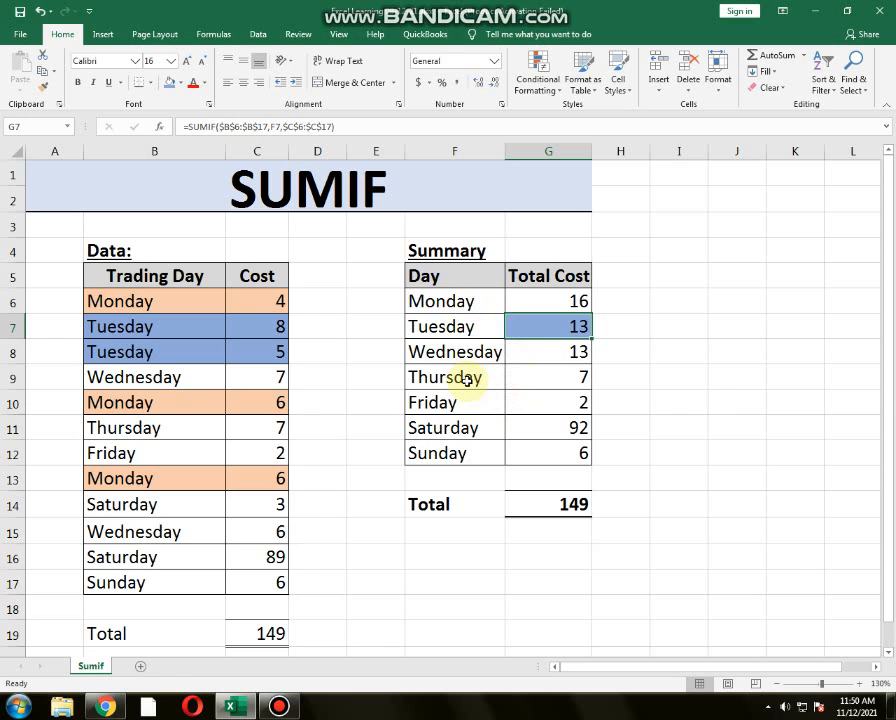
Step: Shade the Friday row in the data table (B12:C12) and in the summary (F10:G10) with the same green fill
drag(468, 404, 540, 402)
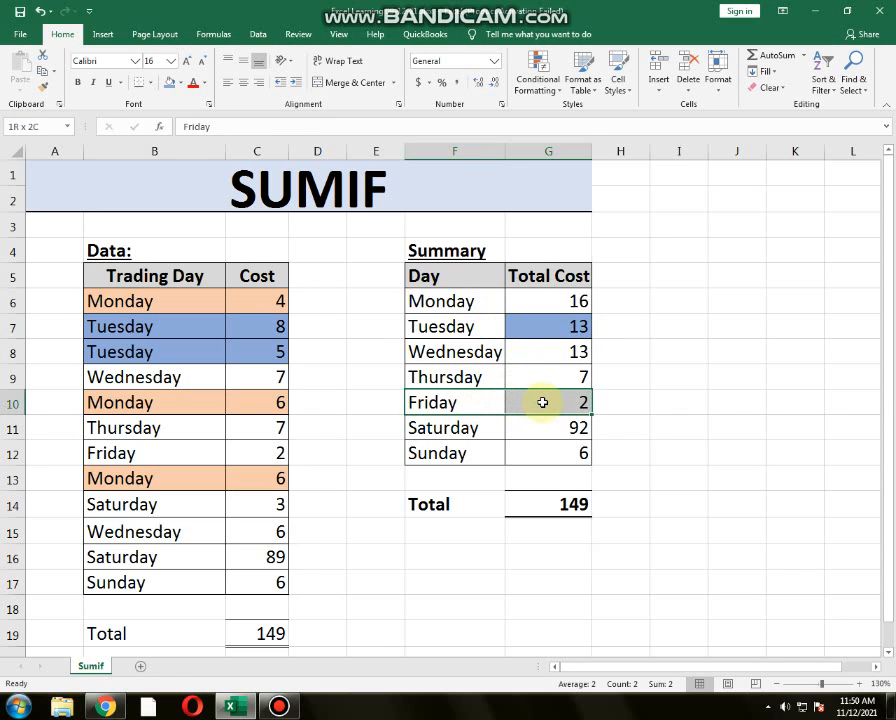
drag(180, 453, 253, 454)
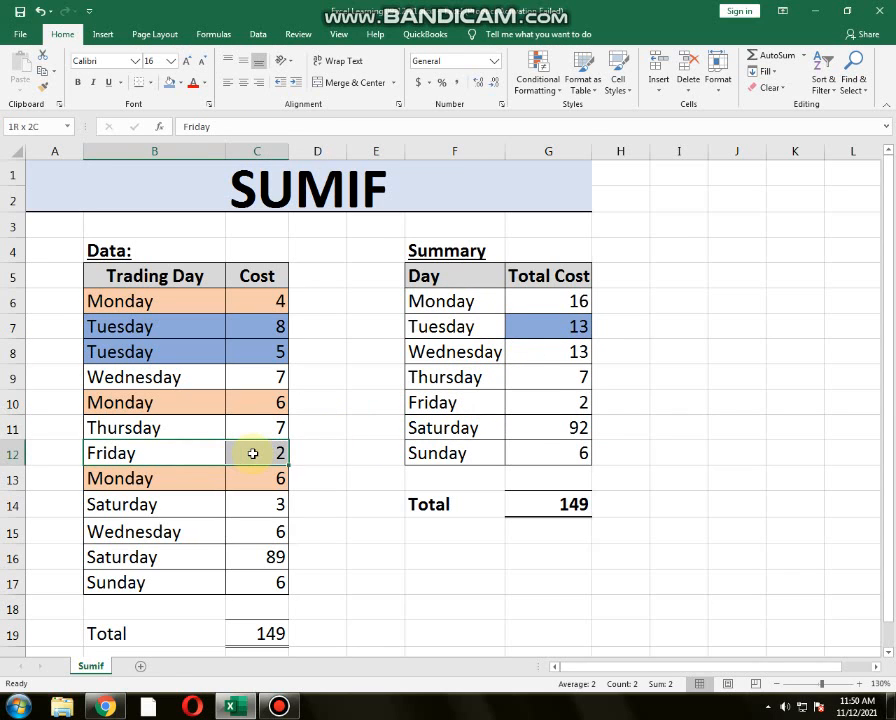
click(180, 83)
click(278, 142)
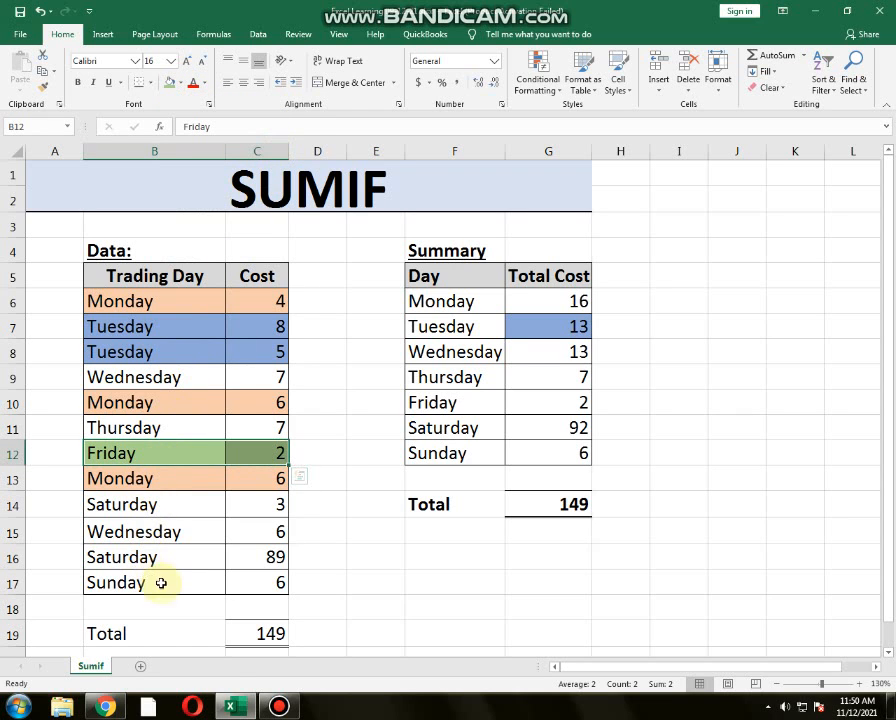
drag(482, 408, 544, 402)
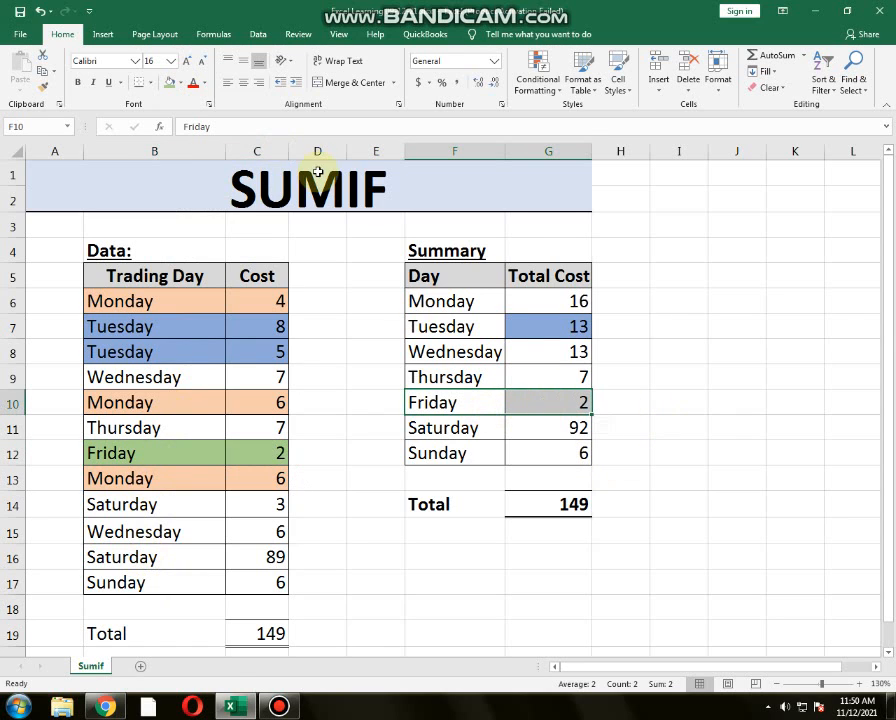
click(169, 83)
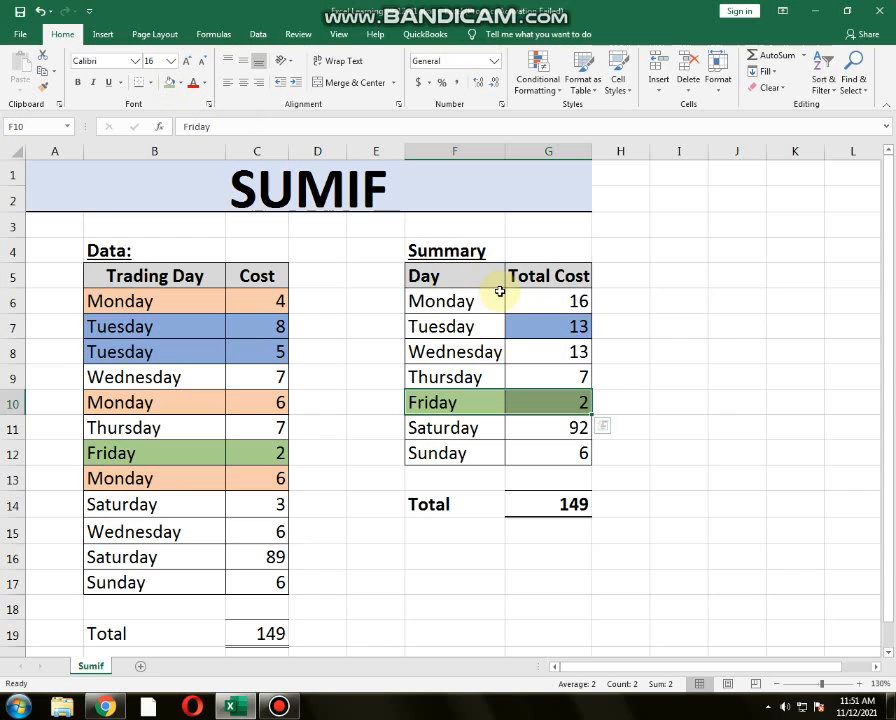